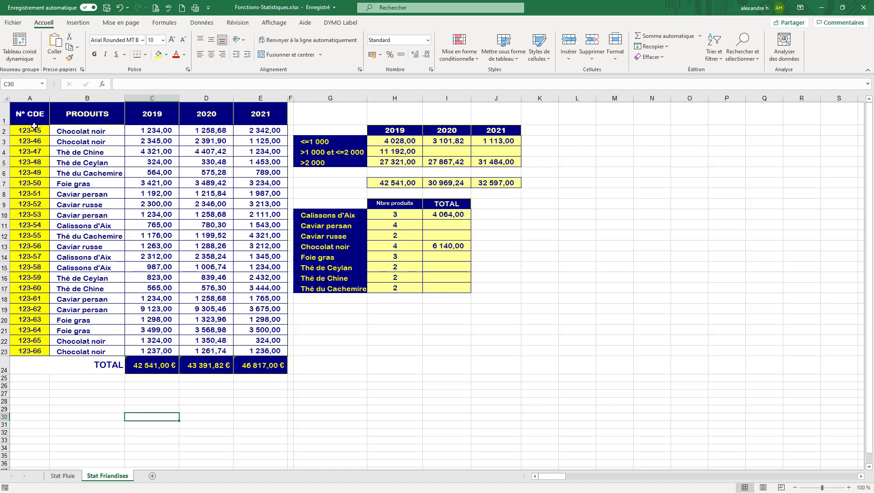
- Examine the order table's columns and the existing total, count and sum formulas
left_click_drag(35, 120, 41, 256)
left_click_drag(89, 115, 87, 226)
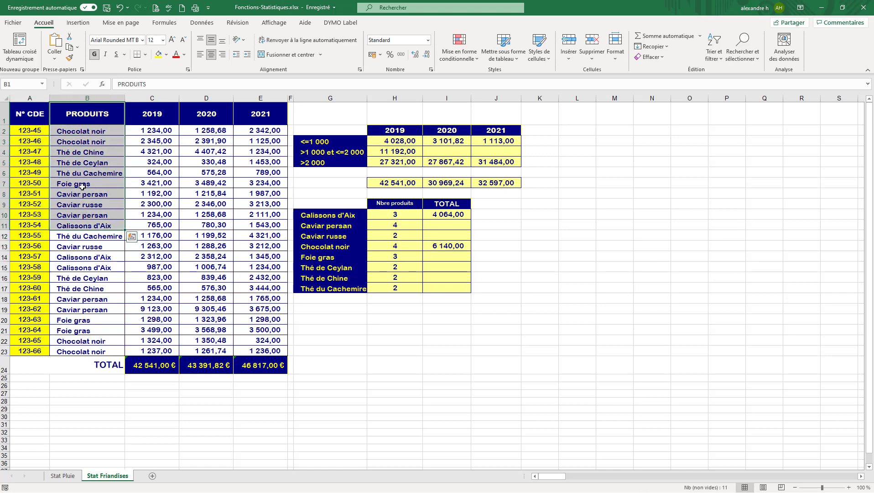
left_click(152, 115)
left_click(188, 112)
left_click(247, 111)
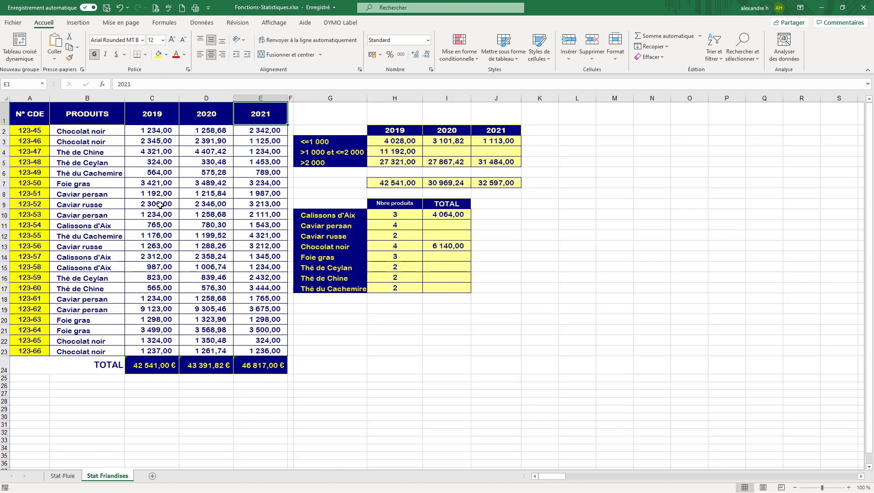
left_click(150, 368)
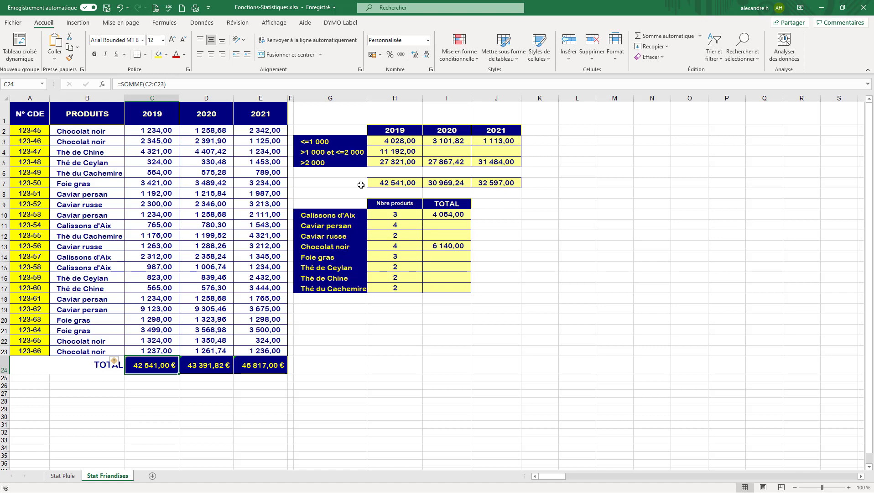
left_click(401, 215)
left_click(401, 230)
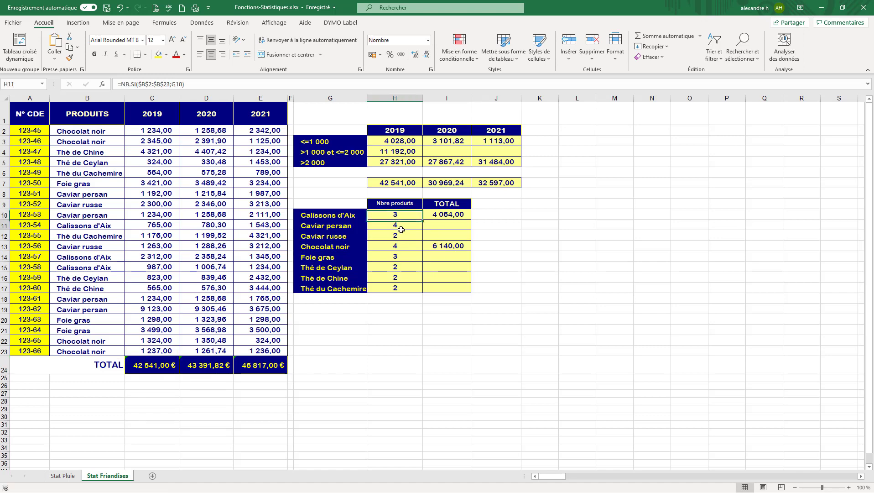
left_click(450, 215)
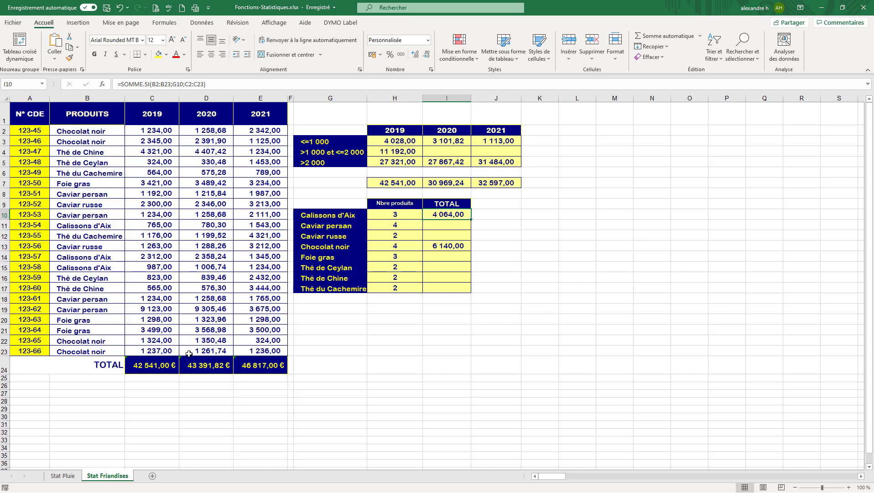
- Enter the label "Moyenne" in cell B28 below the order table
left_click(146, 407)
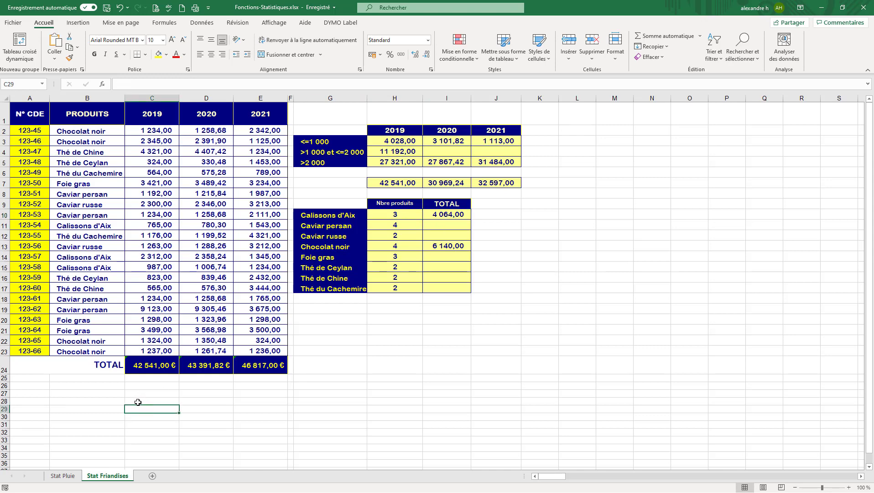
left_click(106, 404)
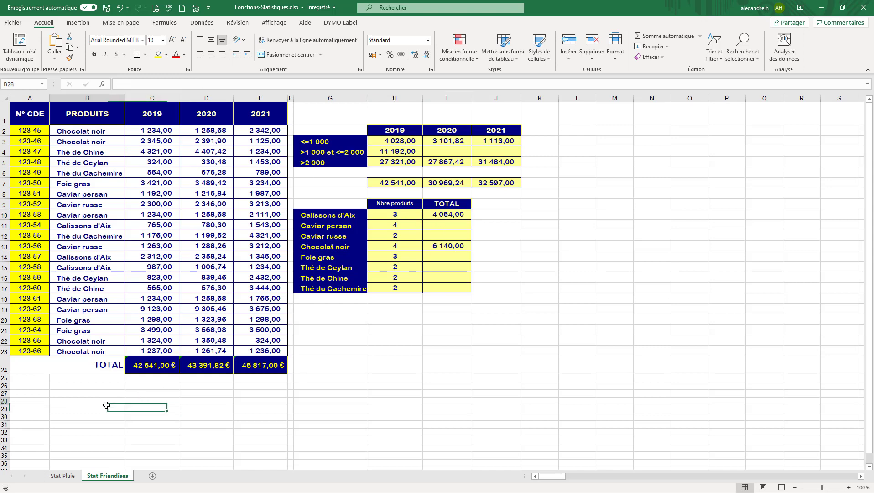
type("Moya")
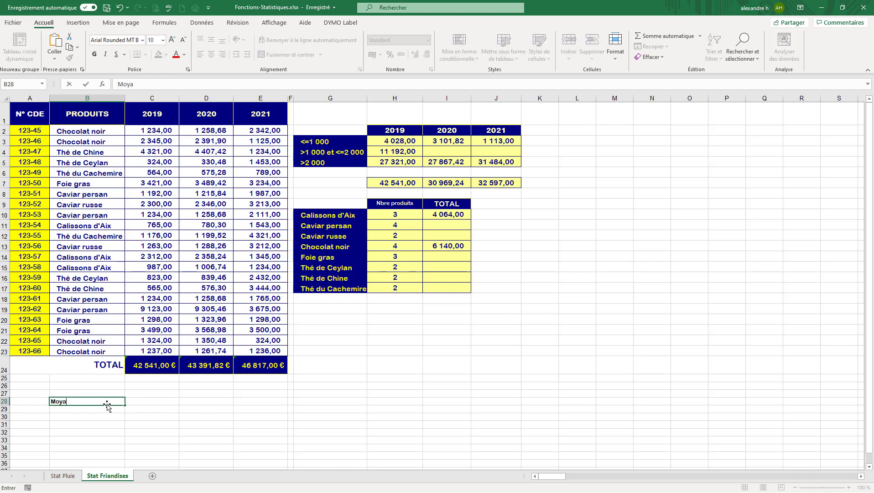
type("nne")
key("BackSpace")
key("BackSpace")
type("nne")
key("Return")
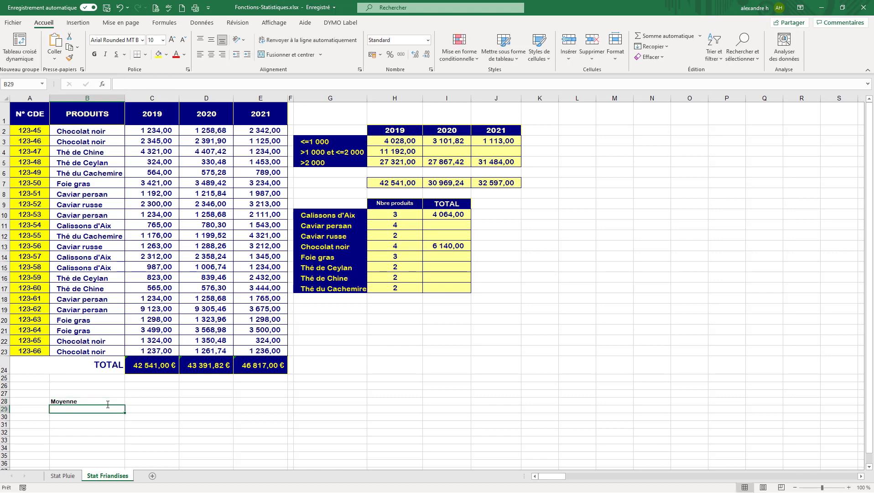
- Add the labels "Min" and "Max" in the two cells below "Moyenne"
type("Min")
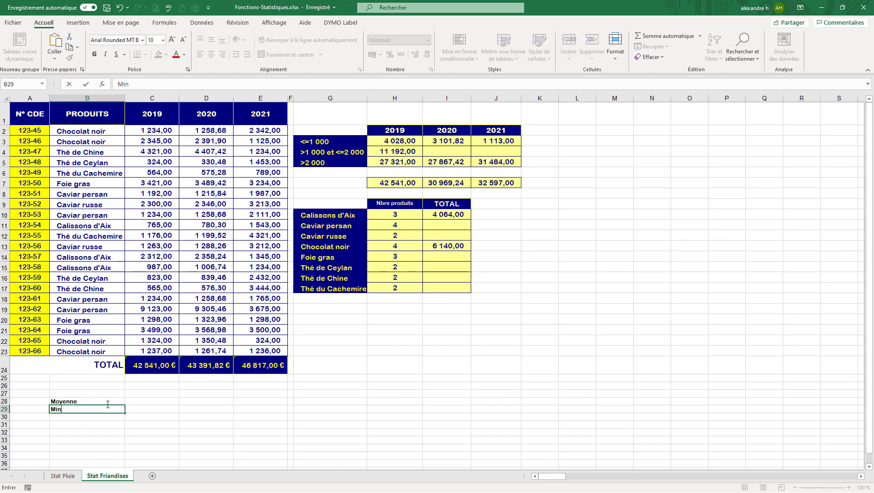
key("Return")
type("Ma")
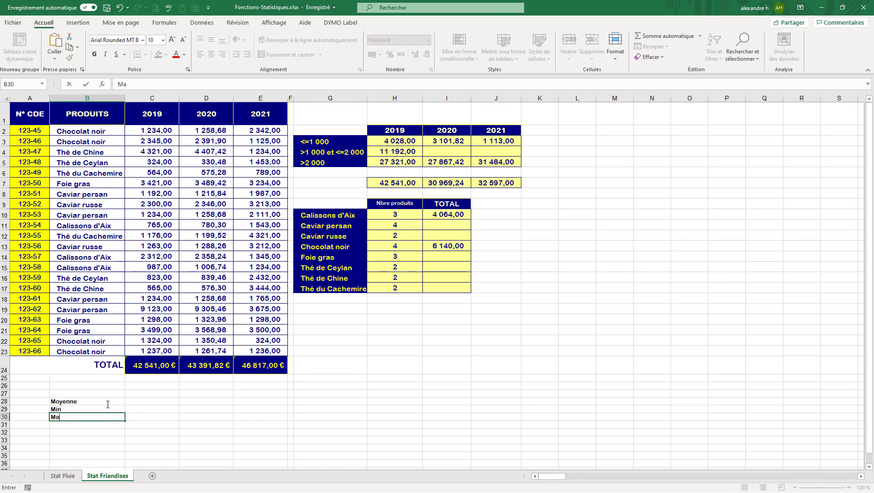
key("BackSpace")
type("ax")
key("Return")
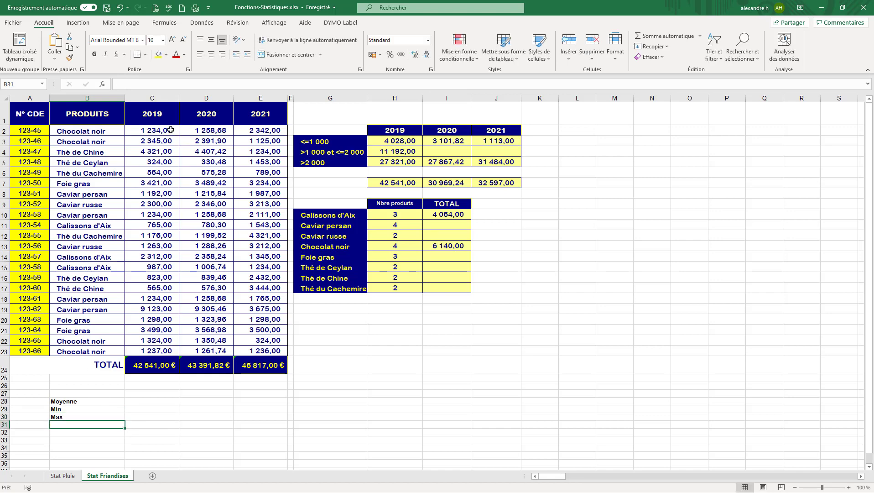
- Enter =MOYENNE(C2:C23) in C28 to average the 2019 sales
left_click(171, 130)
left_click(130, 401)
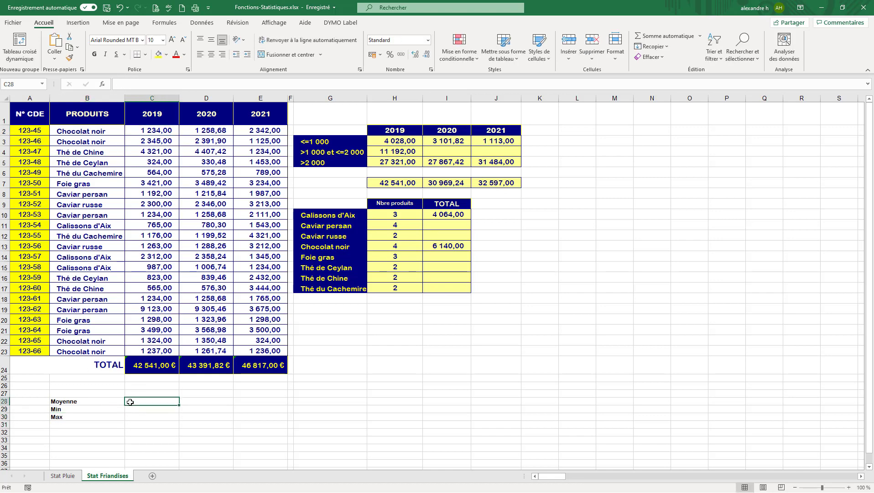
type("=")
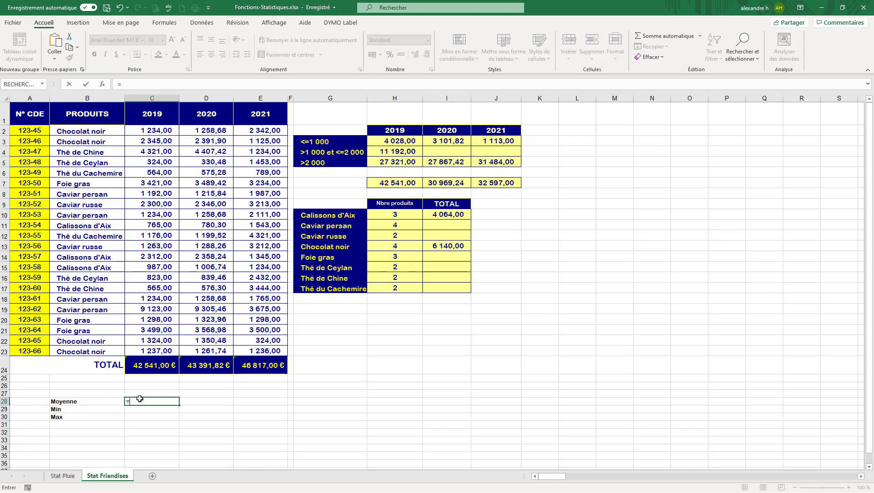
type("moy")
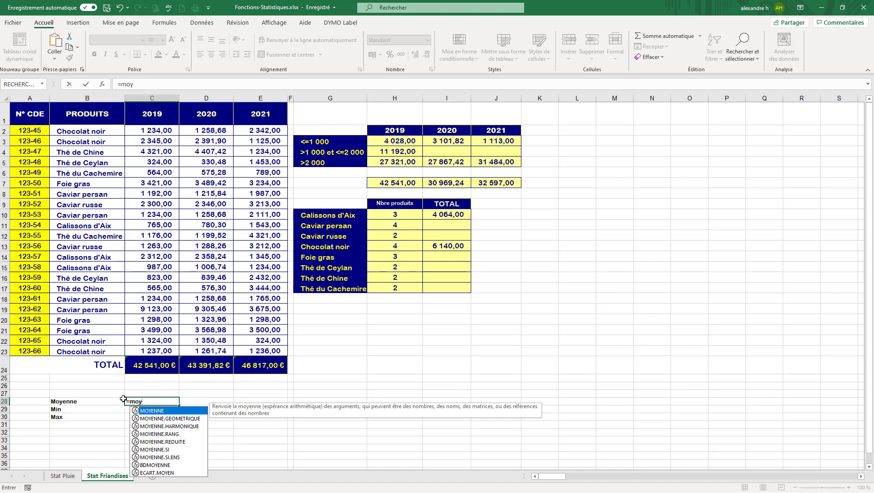
double_click(151, 410)
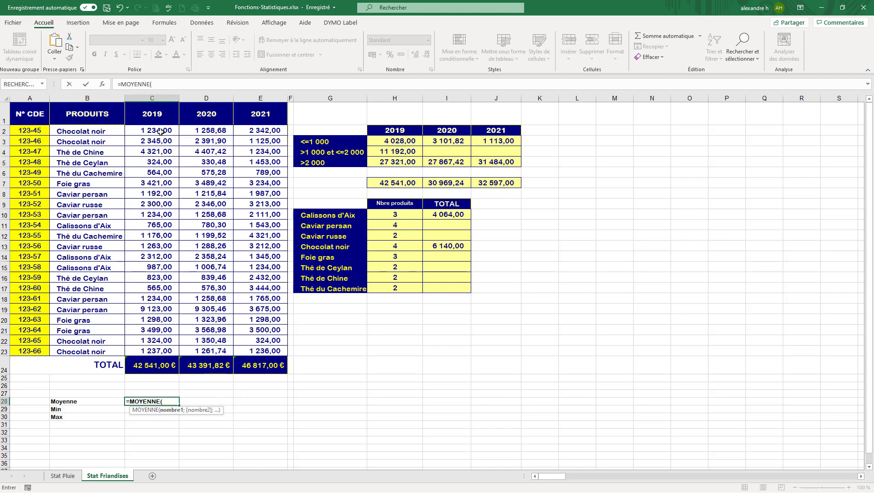
left_click_drag(161, 132, 157, 350)
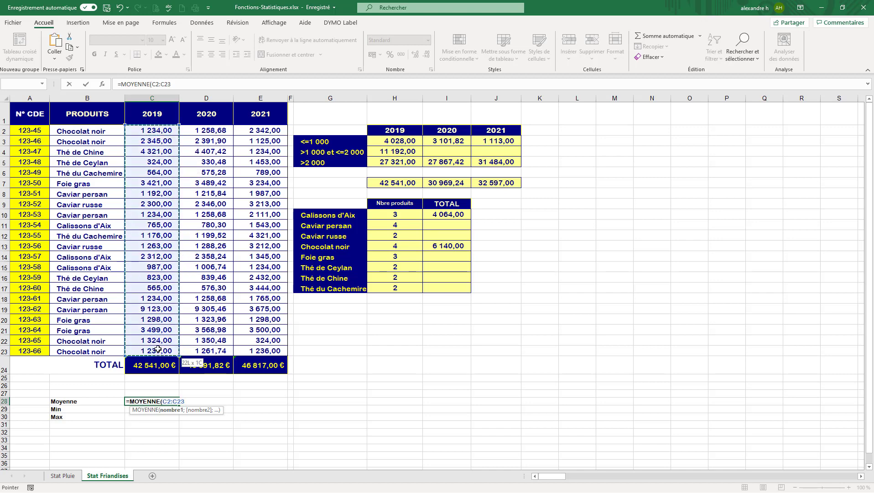
left_click_drag(161, 132, 159, 198)
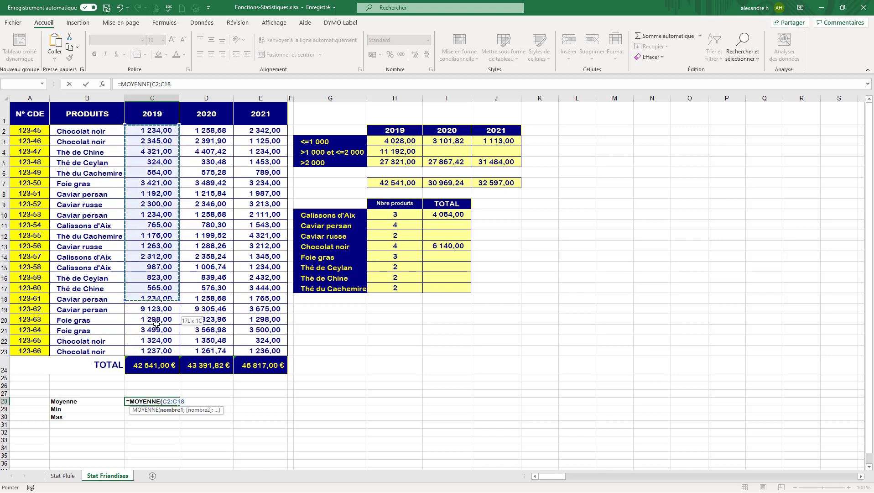
left_click_drag(155, 339, 155, 349)
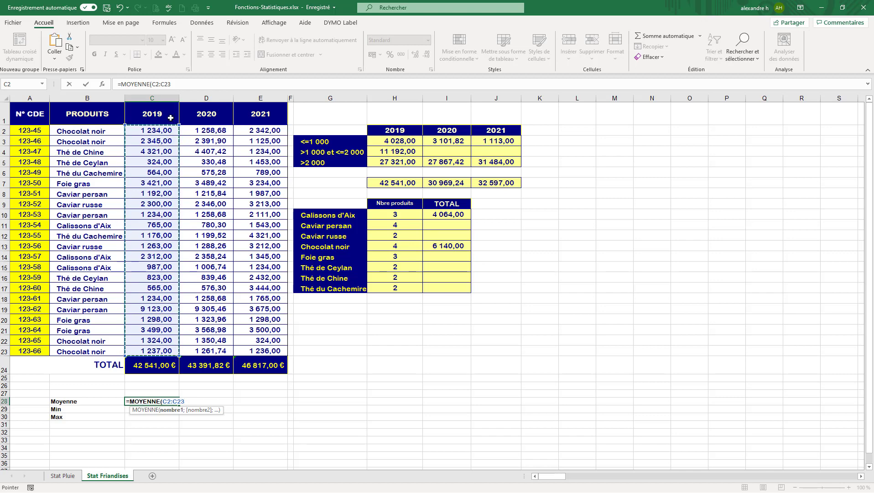
left_click(179, 87)
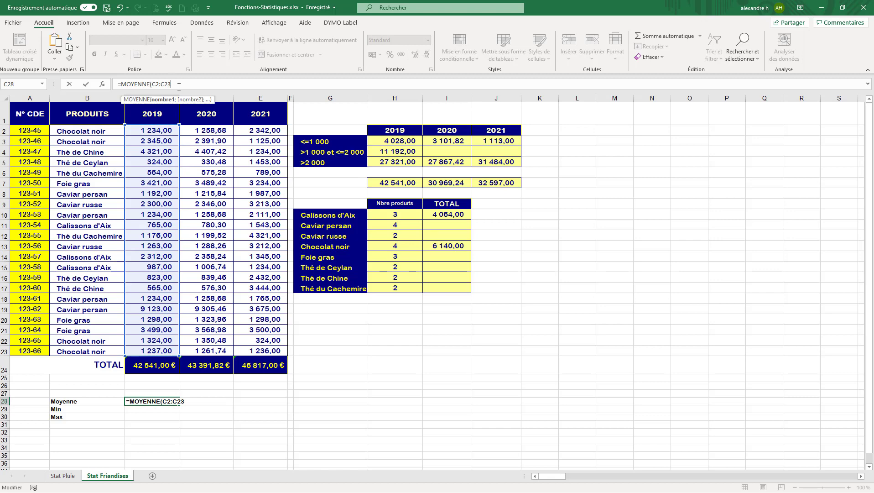
type(")")
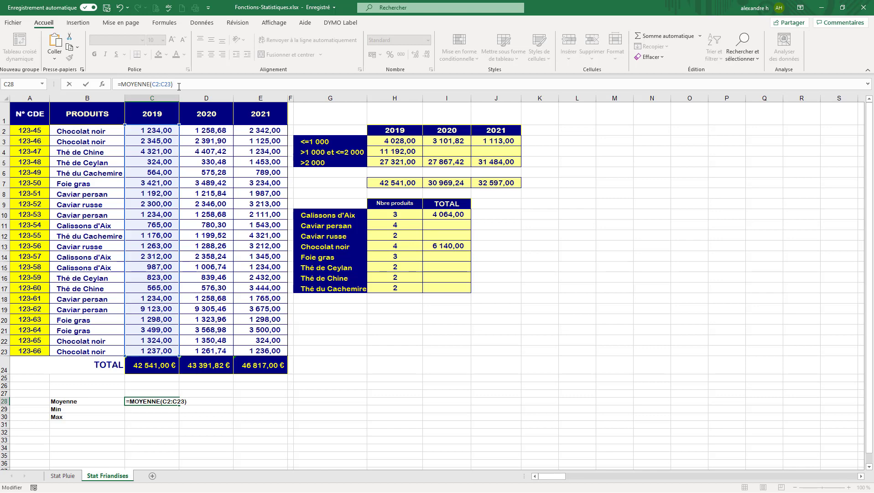
key("Return")
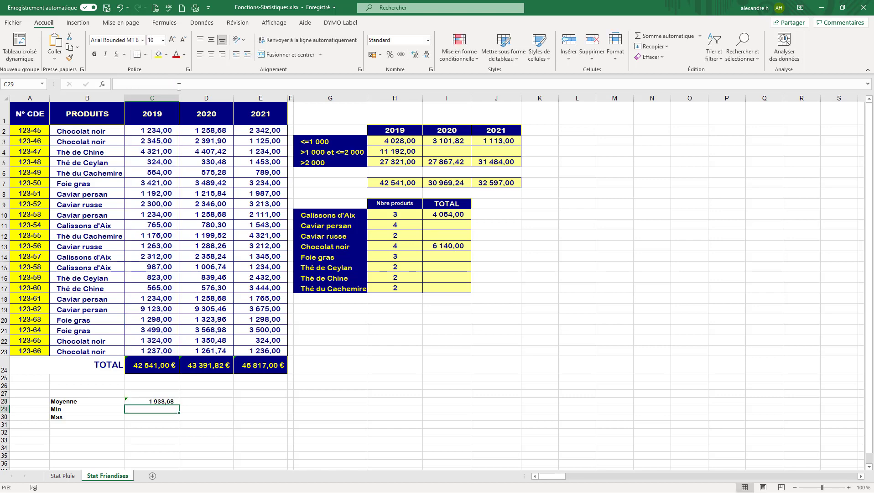
left_click(172, 401)
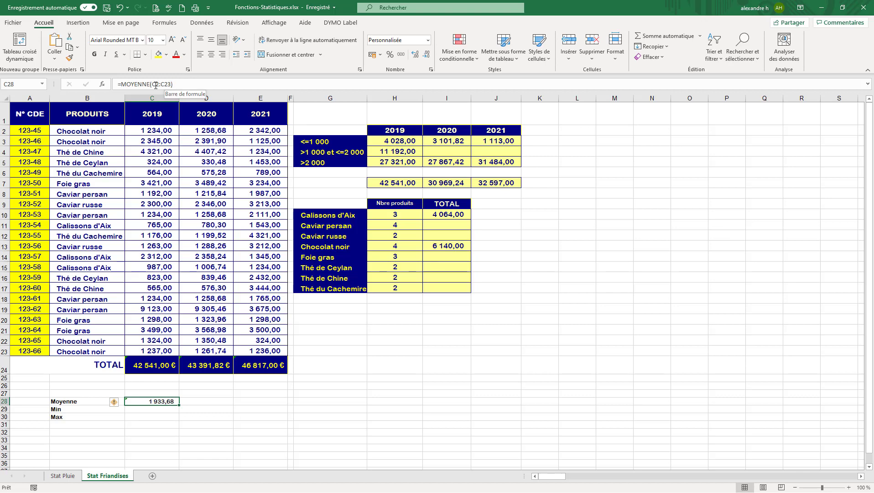
- Enter =MIN(C2:C23) in C29 to find the smallest 2019 sale
left_click(160, 408)
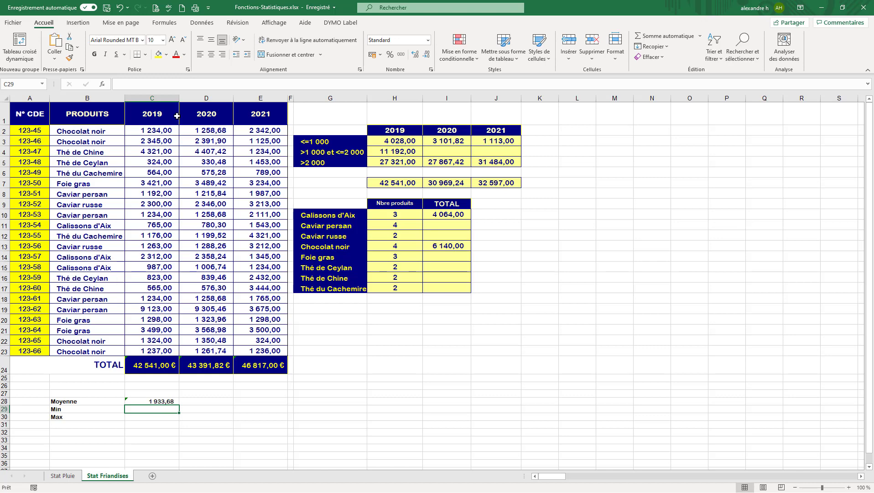
left_click_drag(167, 127, 162, 348)
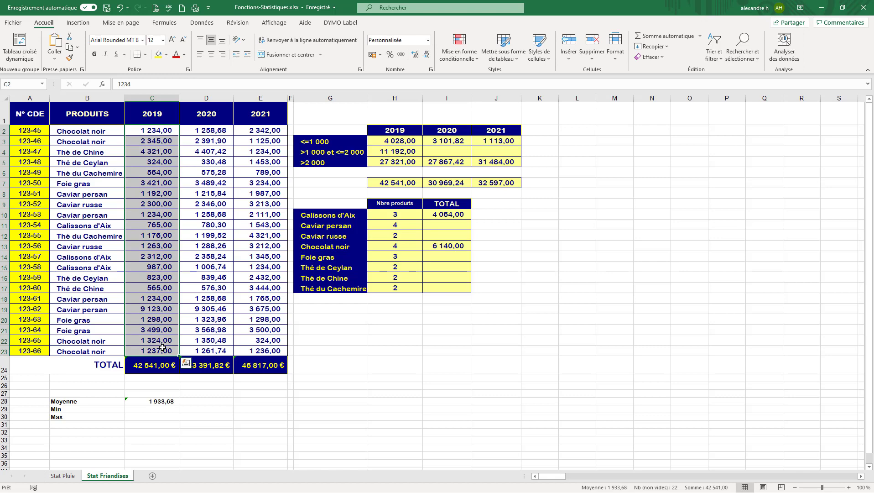
left_click(154, 410)
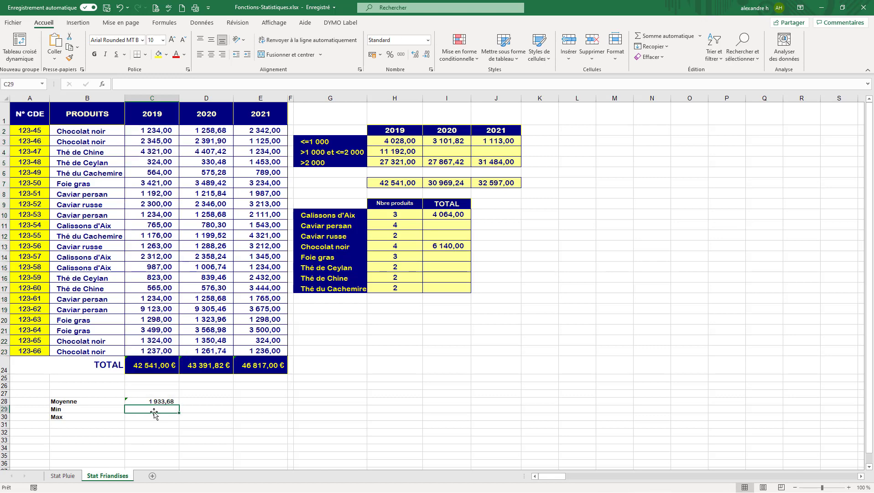
type("=min")
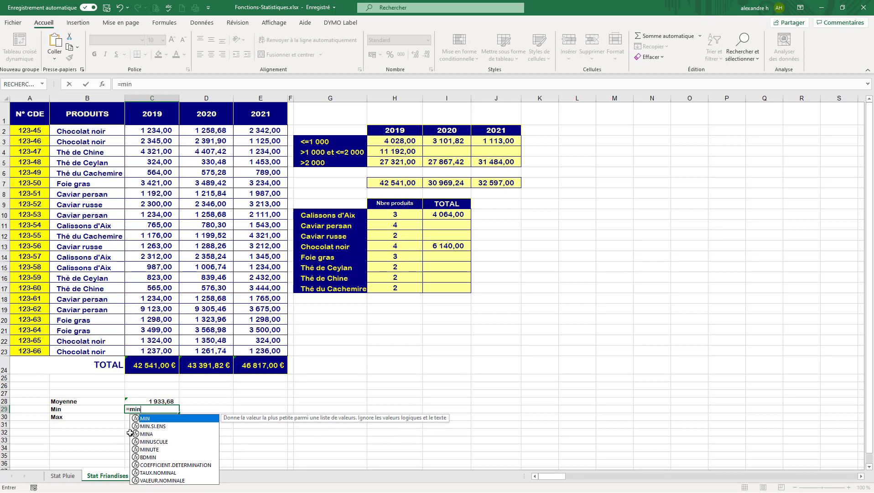
double_click(147, 418)
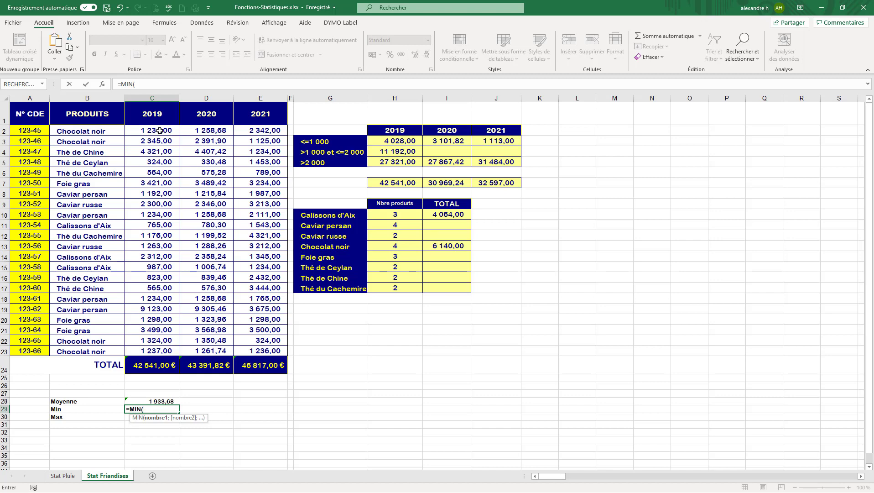
left_click_drag(160, 131, 160, 338)
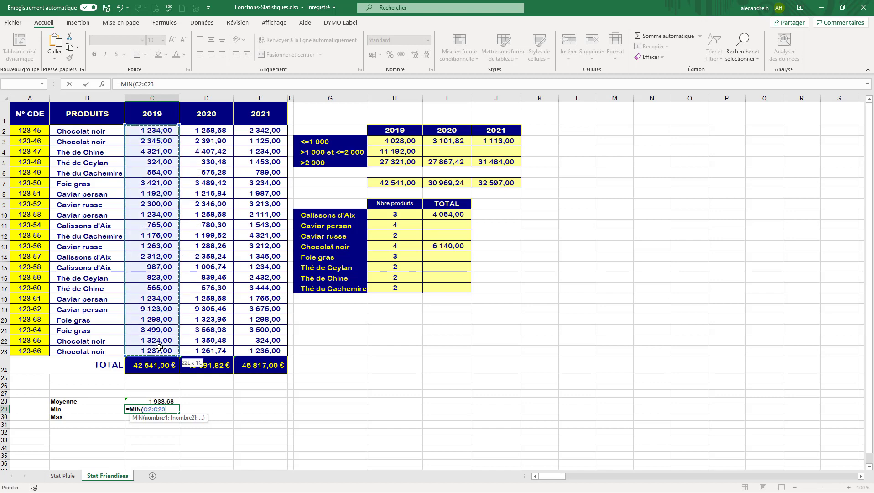
type(")")
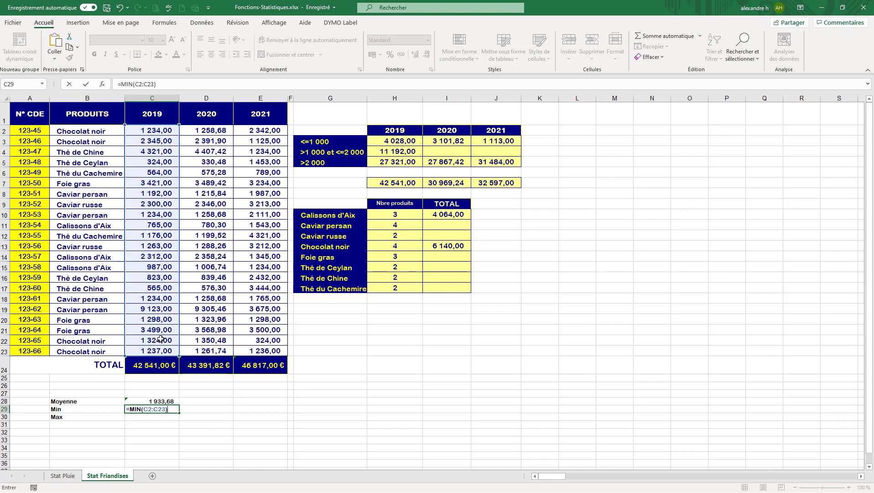
key("Return")
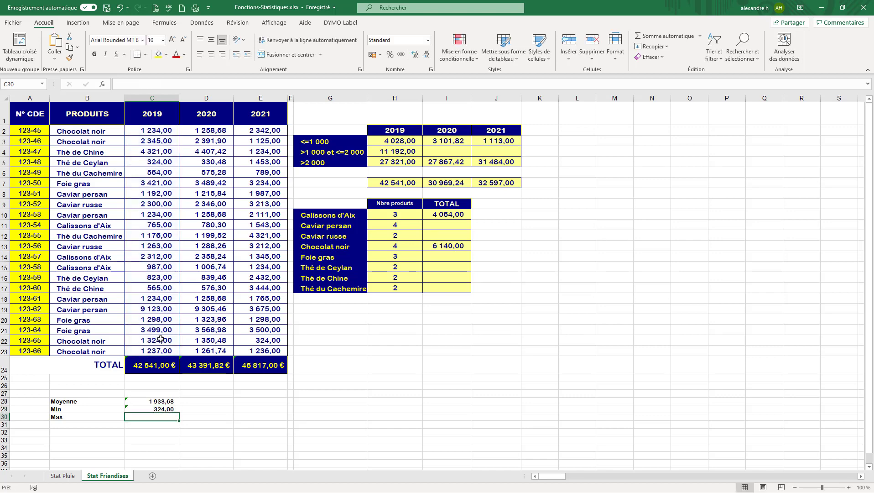
- Enter =MAX(C2:C23) in C30 to find the largest 2019 sale
left_click(164, 408)
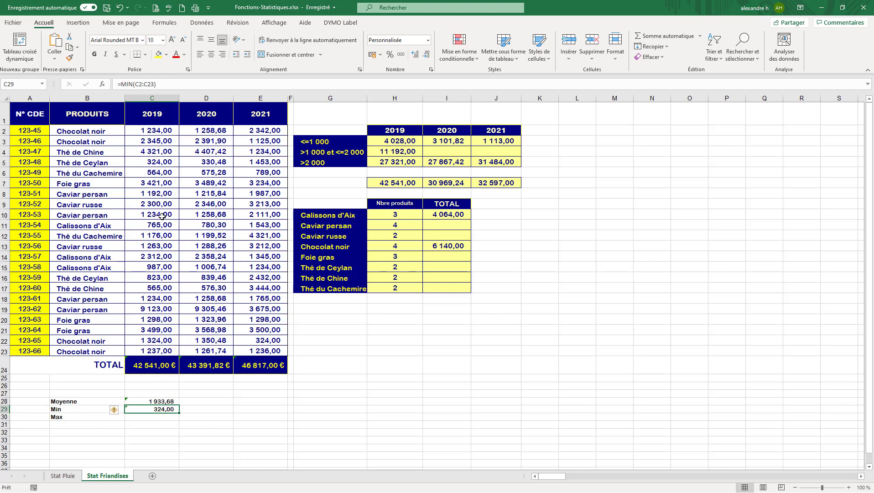
left_click(154, 310)
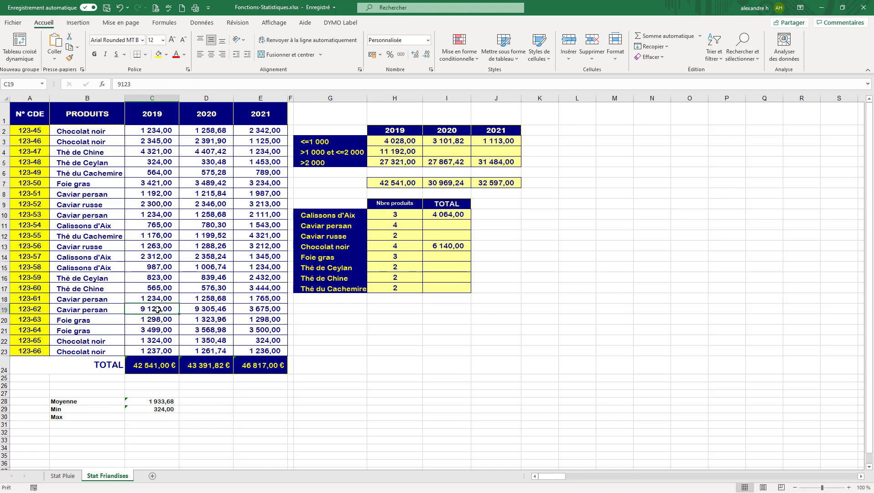
left_click(155, 417)
type("=m")
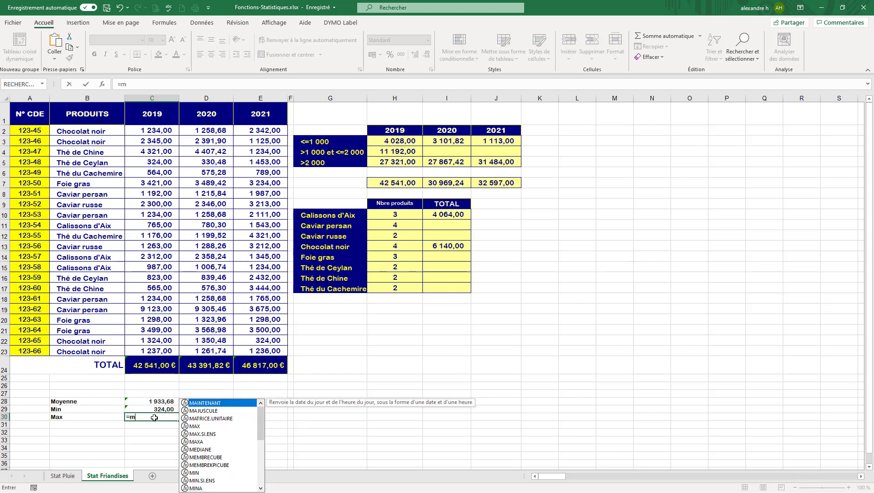
type("ax")
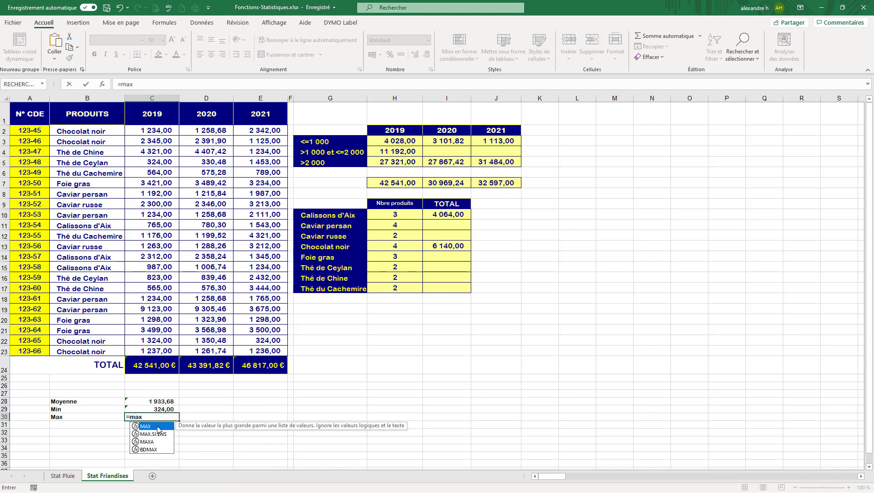
key("Tab")
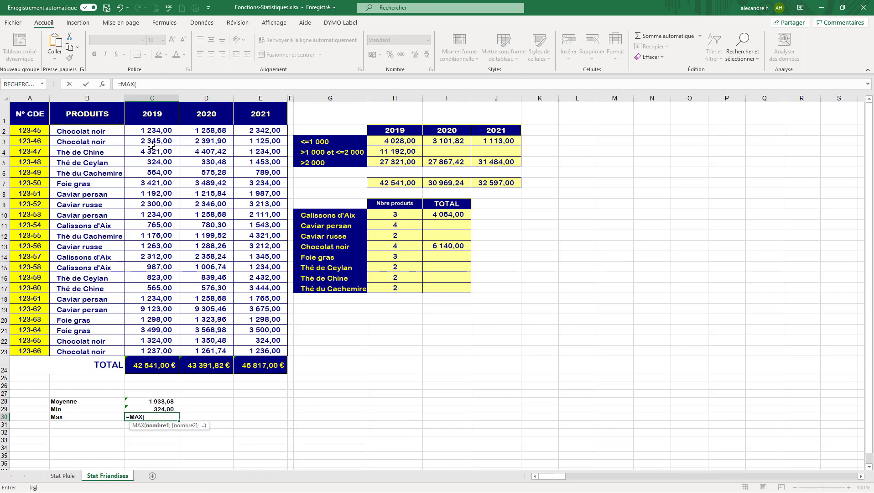
left_click_drag(152, 132, 149, 348)
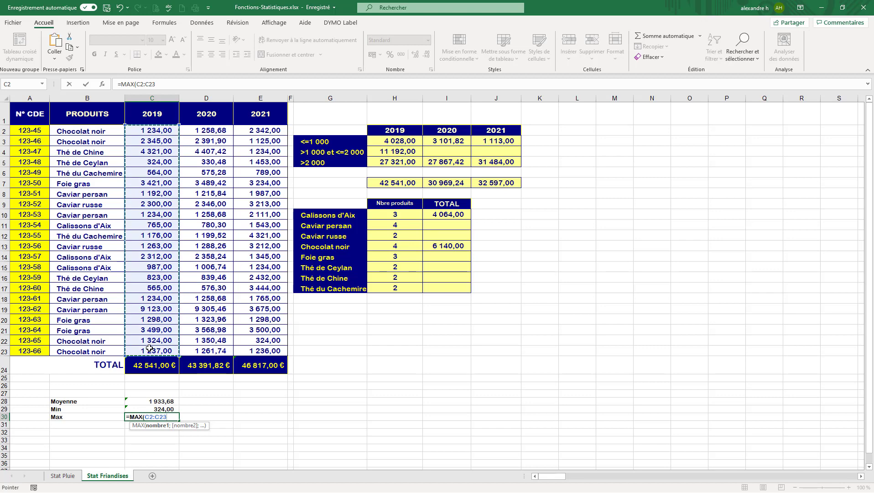
key("Return")
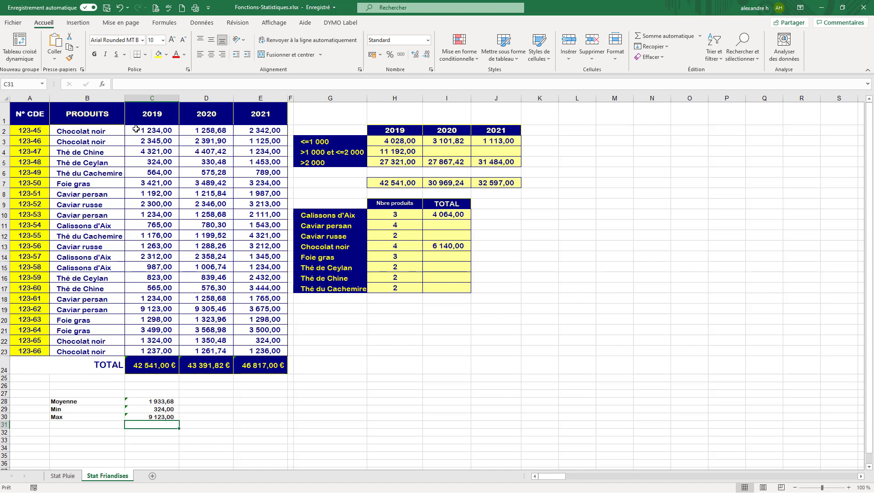
- Review the statistics formulas in C28 to C30, then clear the contents of those three cells
left_click(174, 401)
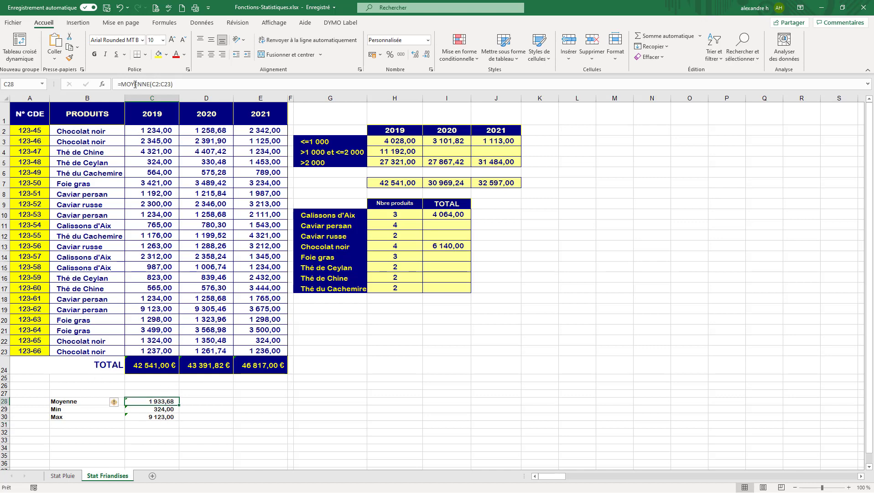
left_click_drag(120, 84, 178, 83)
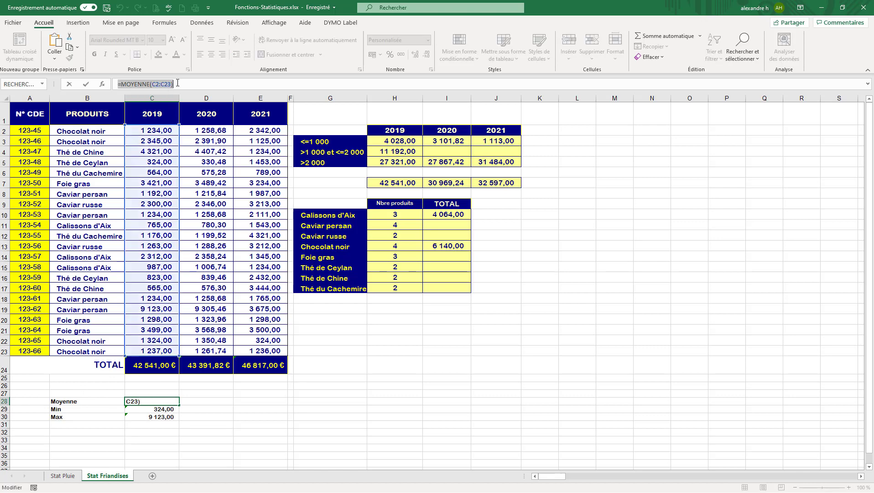
key("Escape")
left_click(154, 409)
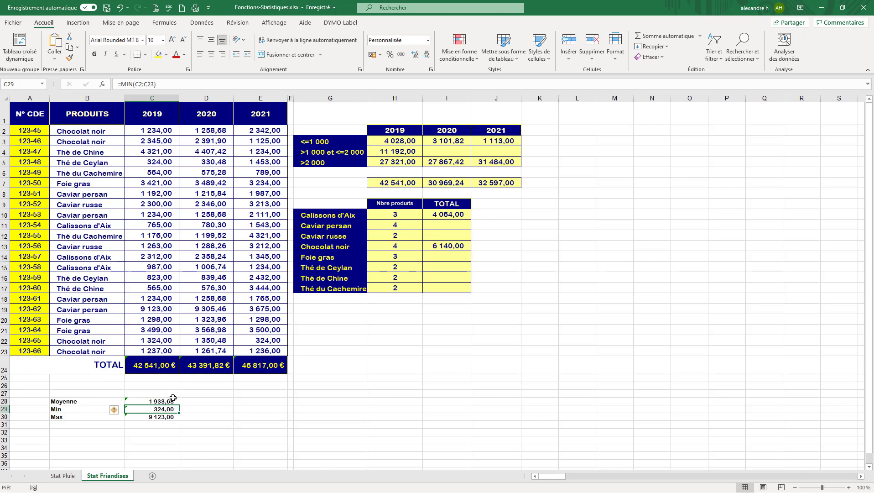
left_click(160, 417)
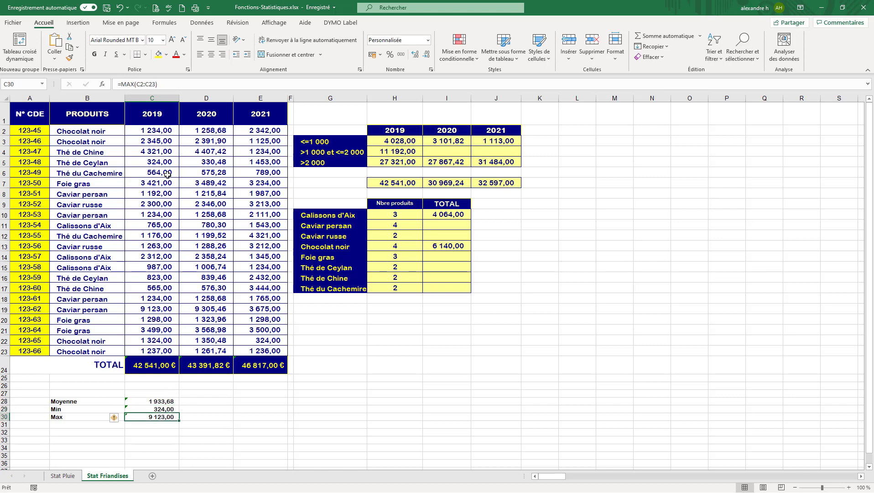
left_click_drag(155, 400, 156, 416)
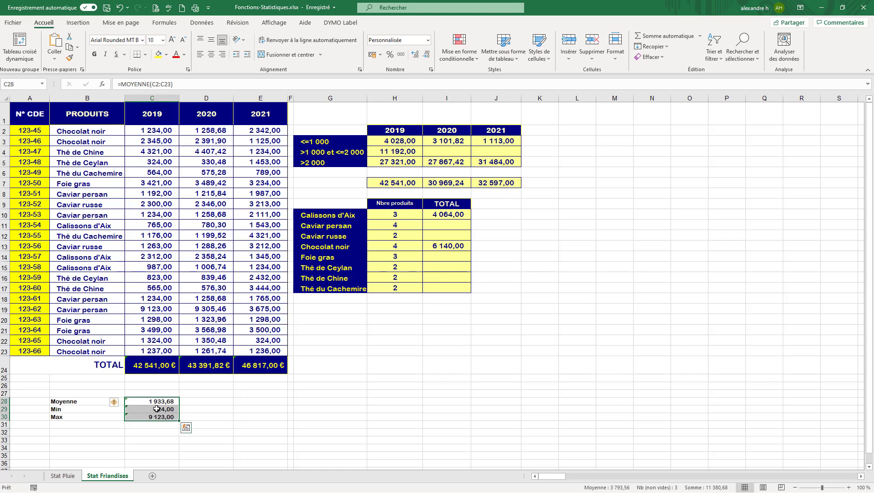
right_click(156, 415)
left_click(209, 269)
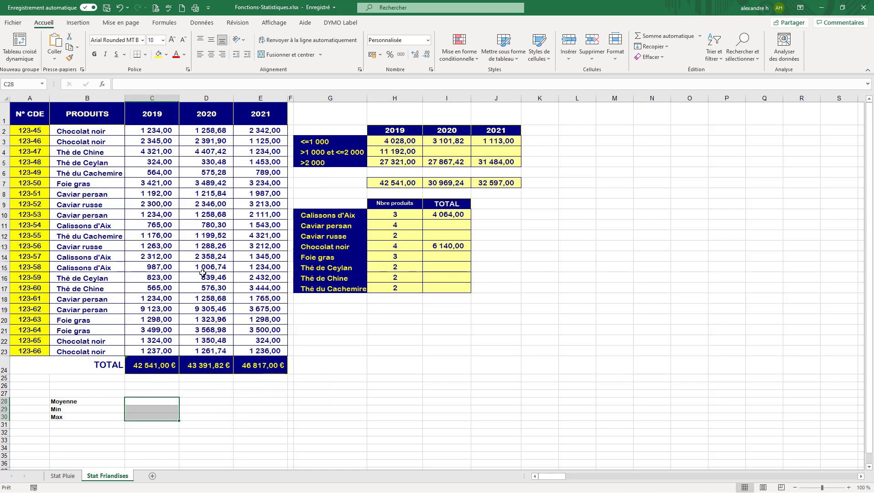
left_click(152, 404)
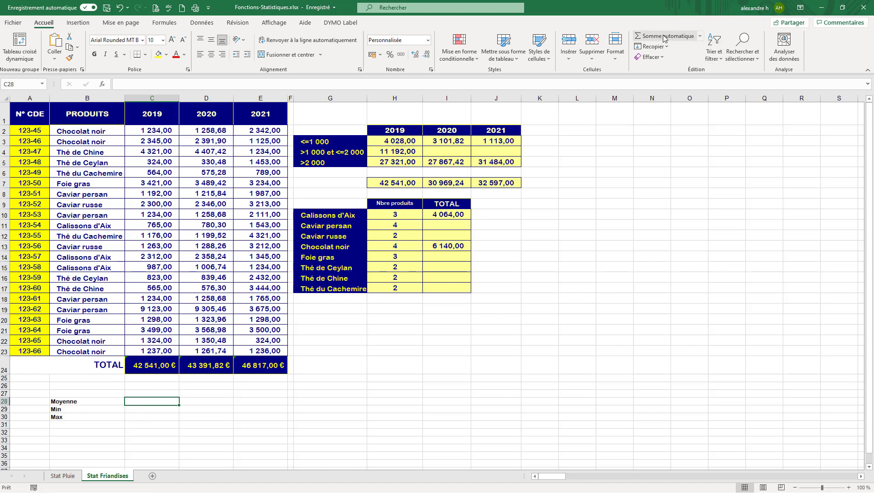
- Use AutoSum's average function in C28 over the range C2:C23
left_click(700, 37)
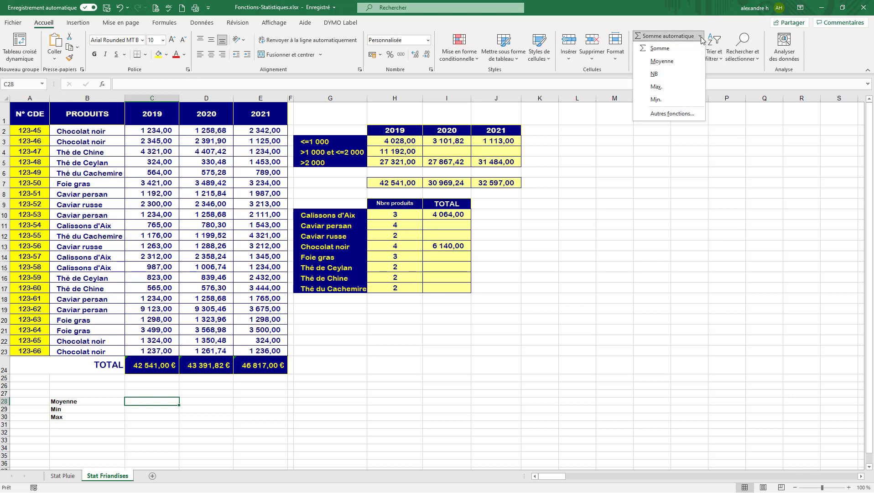
left_click(657, 63)
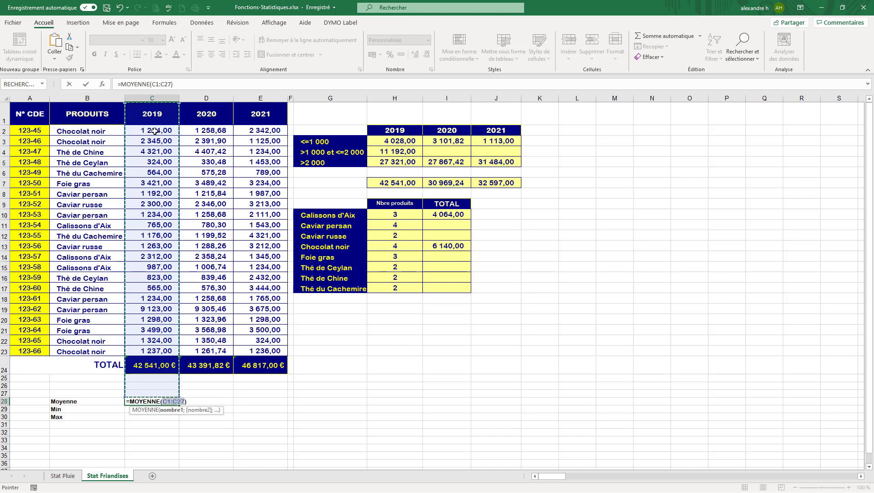
left_click_drag(155, 131, 155, 140)
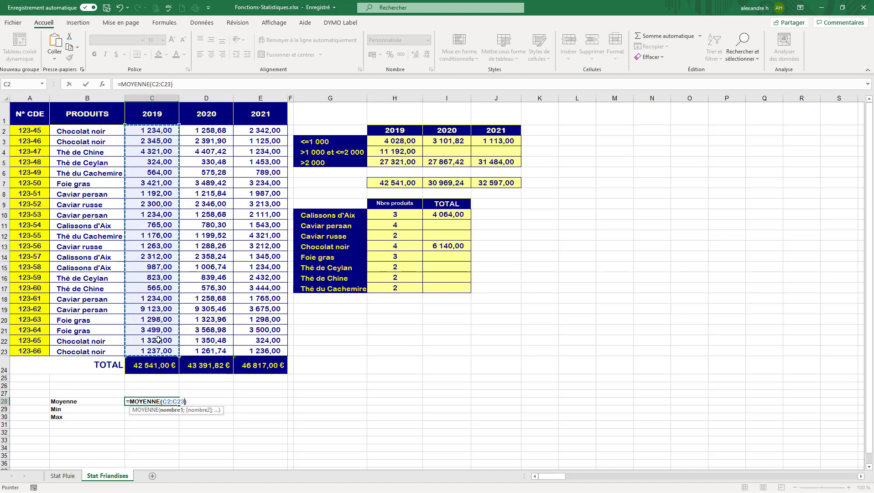
key("Return")
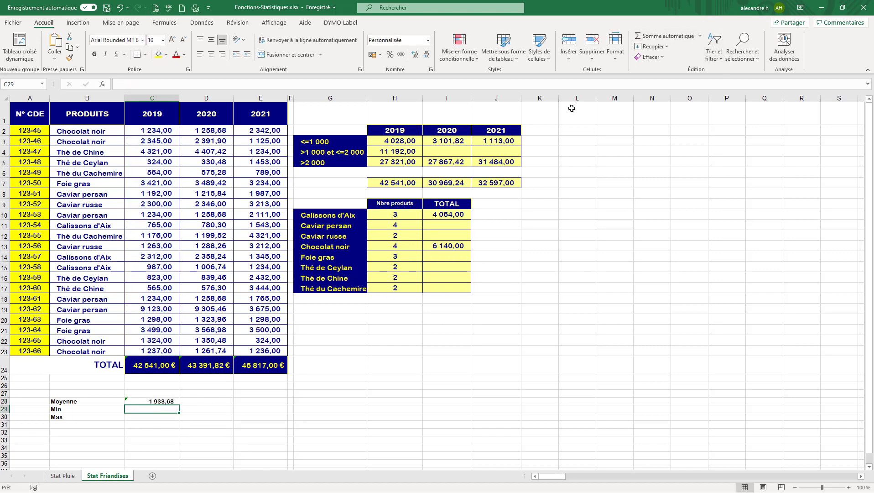
- Use AutoSum's minimum function in C29 over the range C2:C23
left_click(700, 36)
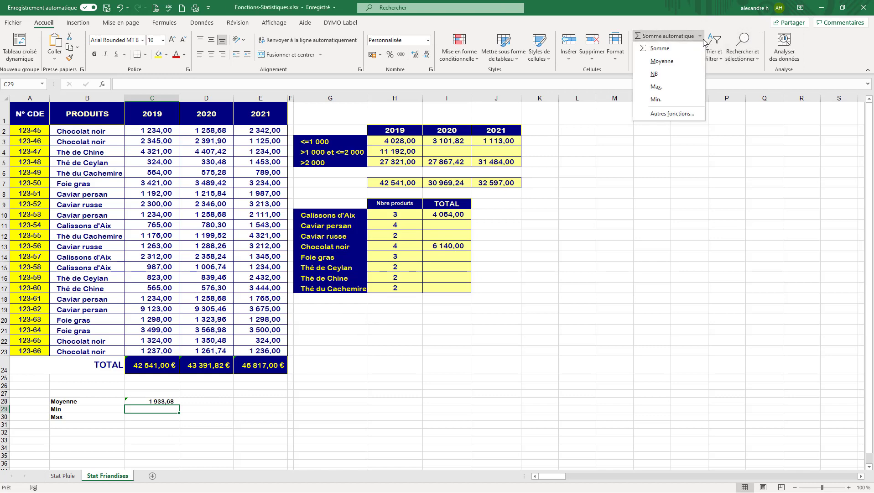
left_click(666, 101)
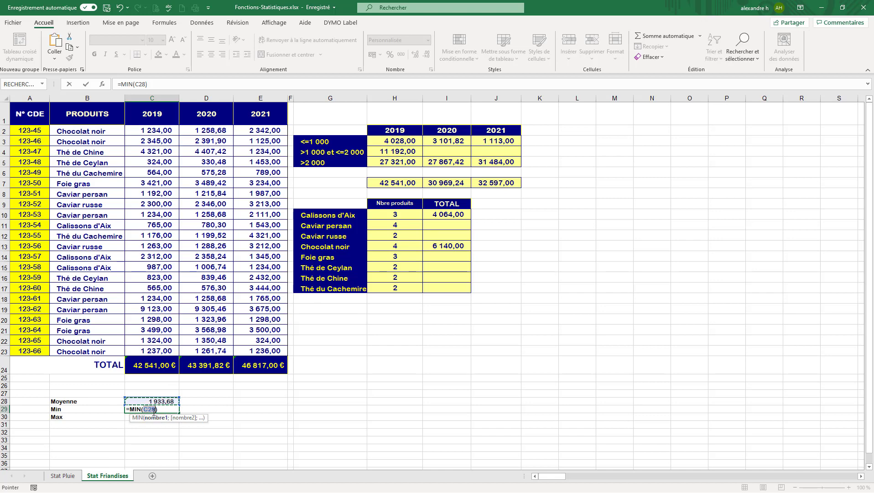
left_click_drag(167, 129, 161, 349)
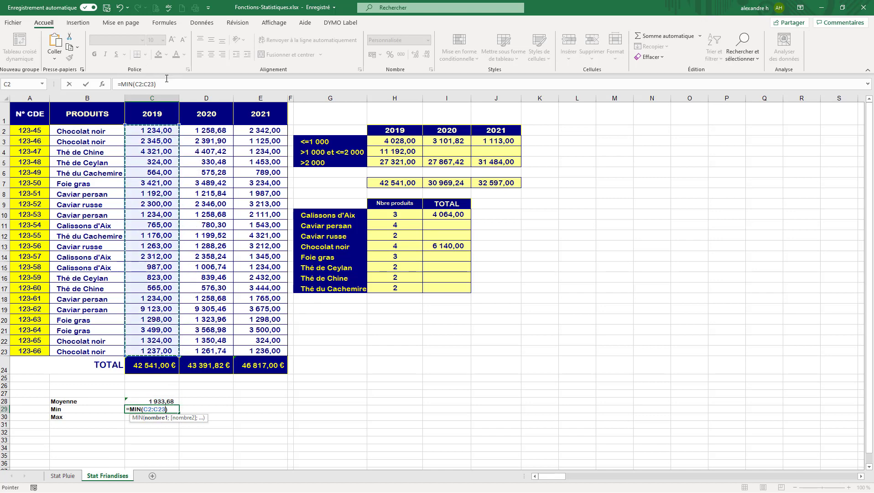
key("Return")
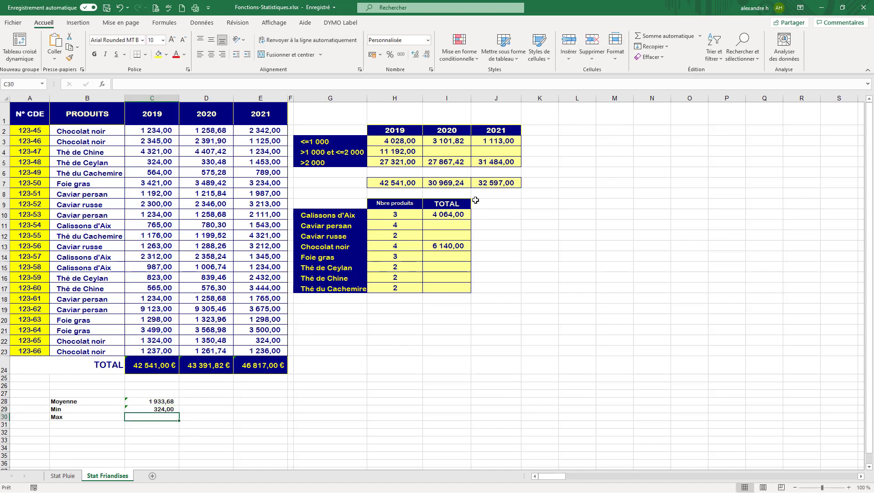
- Use AutoSum's maximum function in C30 over the range C2:C23
left_click(702, 39)
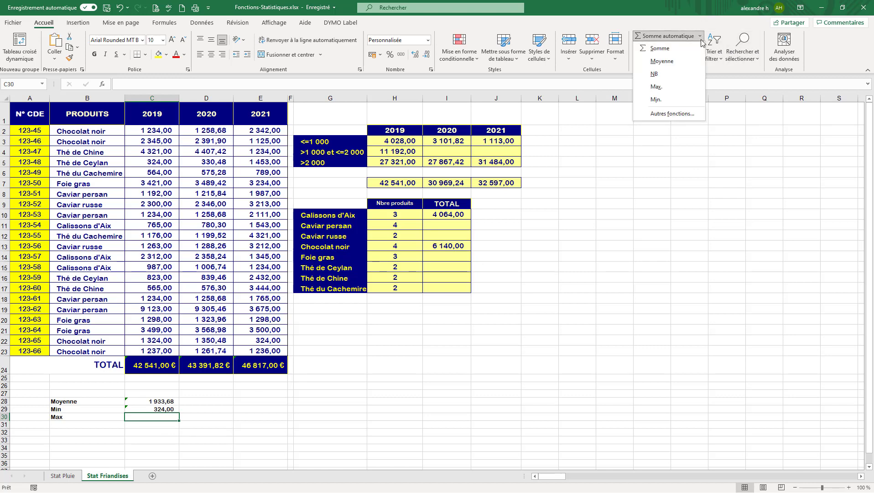
left_click(663, 94)
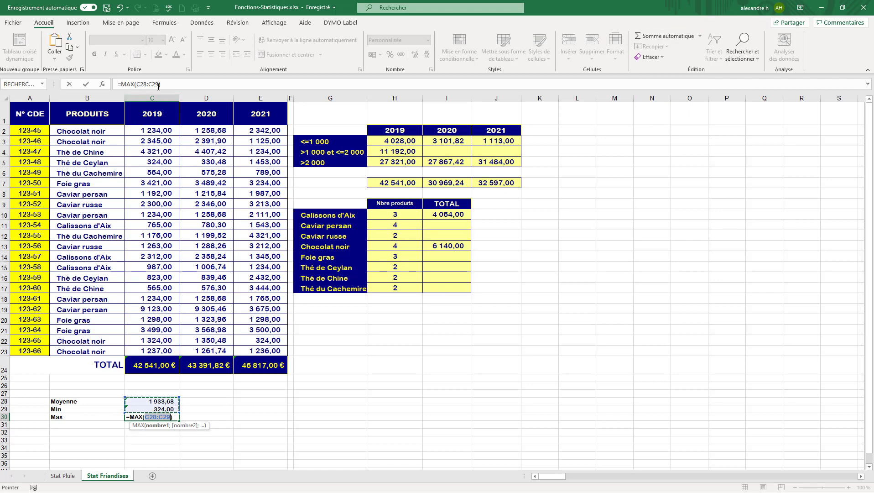
left_click_drag(160, 129, 161, 334)
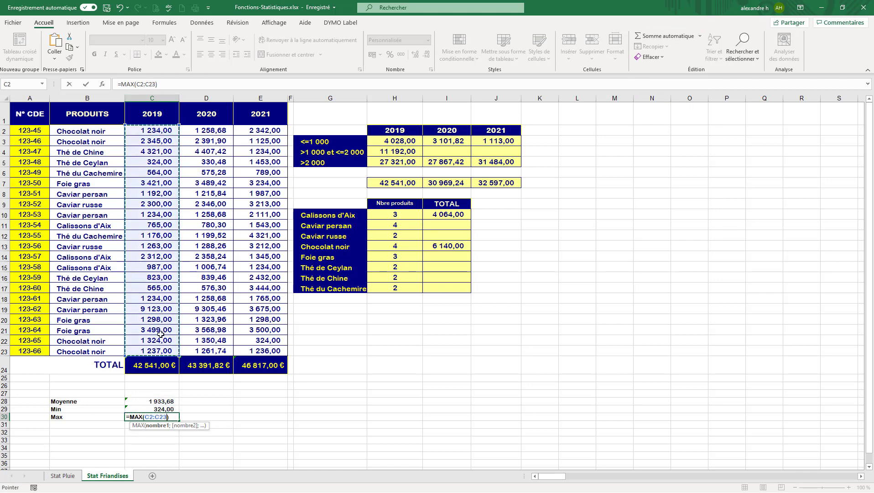
key("Return")
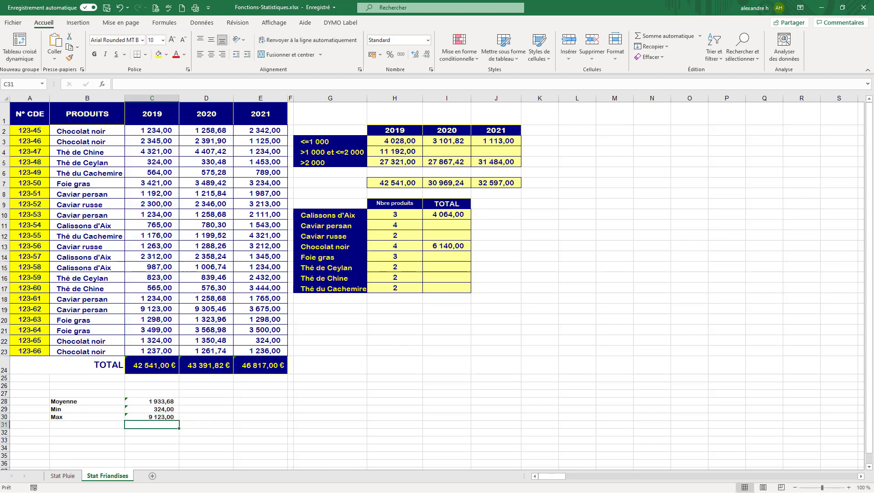